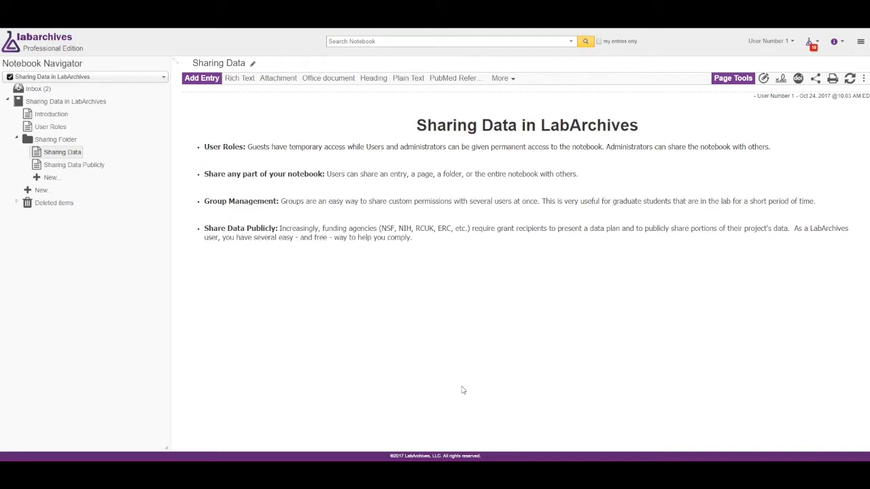
Step: Open the share dialog for the entry on the Sharing Data page
right_click(65, 153)
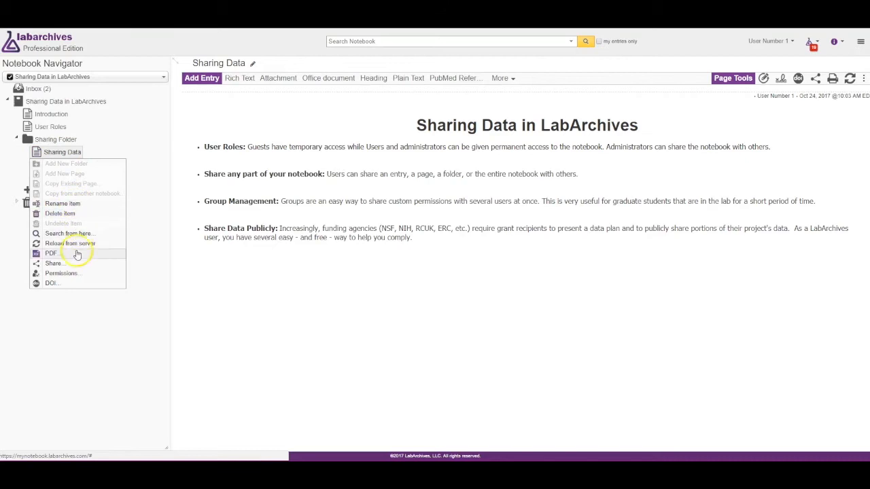
click(135, 348)
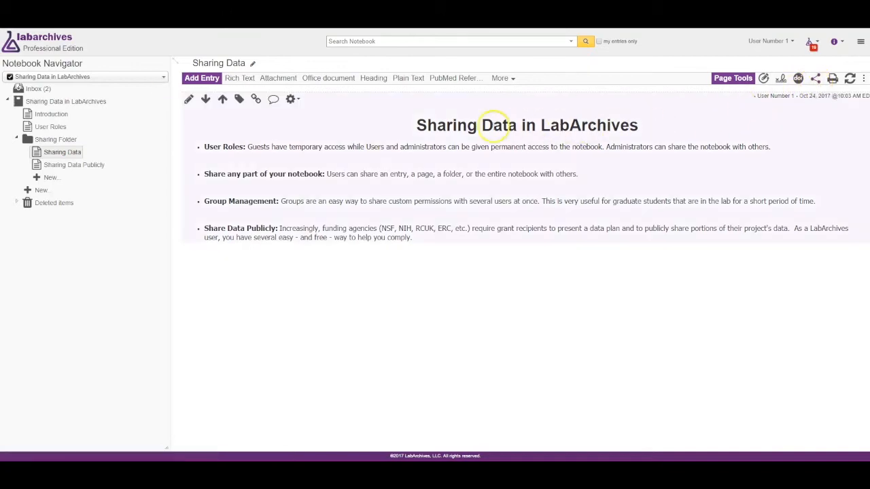
click(292, 102)
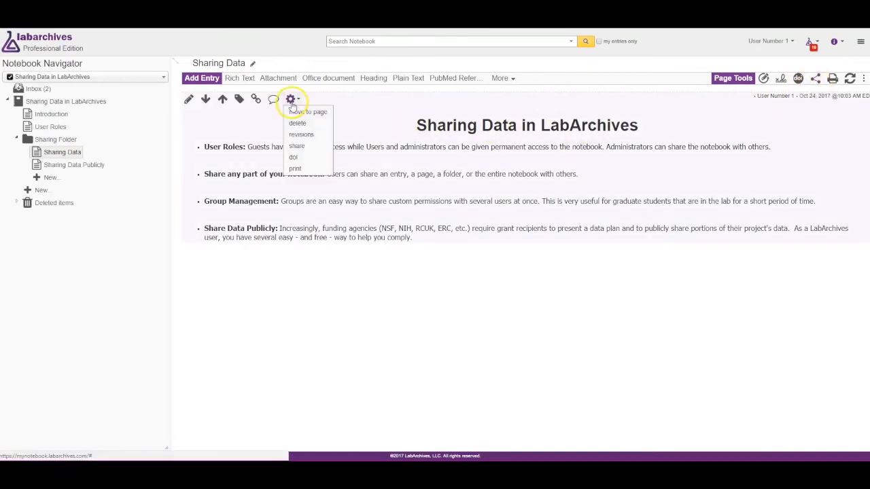
click(314, 150)
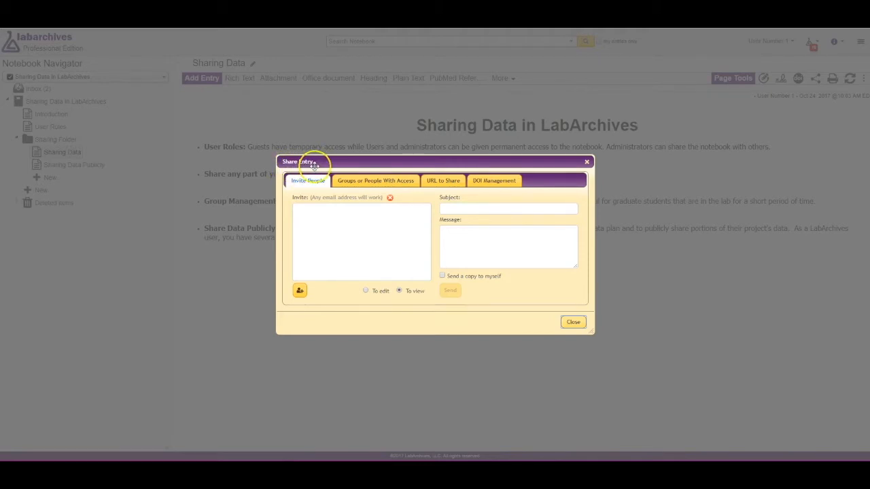
click(325, 216)
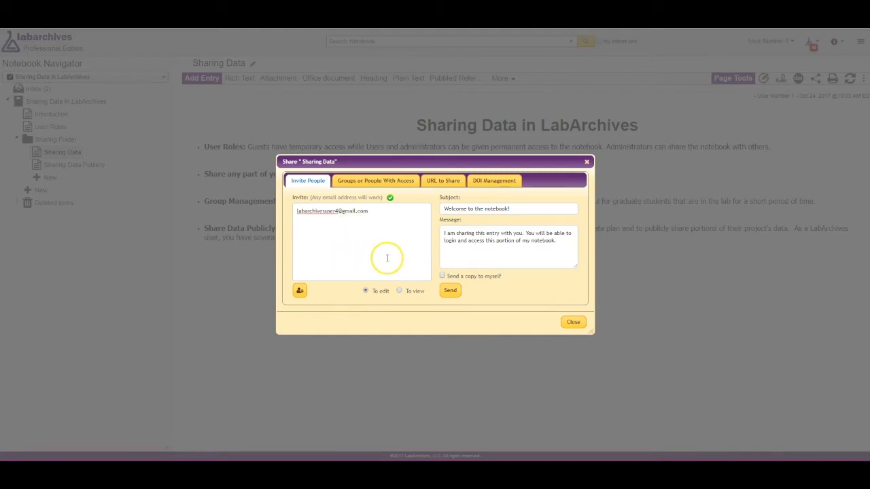
Step: Send an edit invitation for the entry to a colleague's e-mail with subject 'Welcome to the notebook!', then review who has access
click(300, 294)
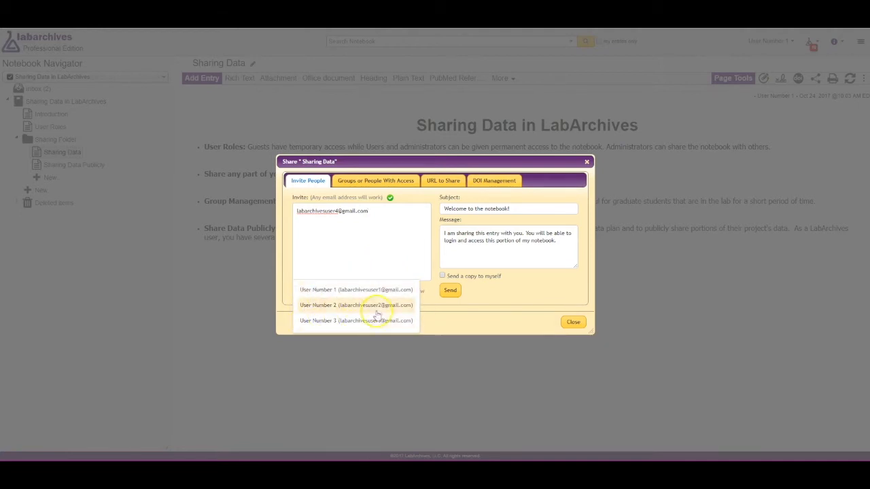
click(472, 311)
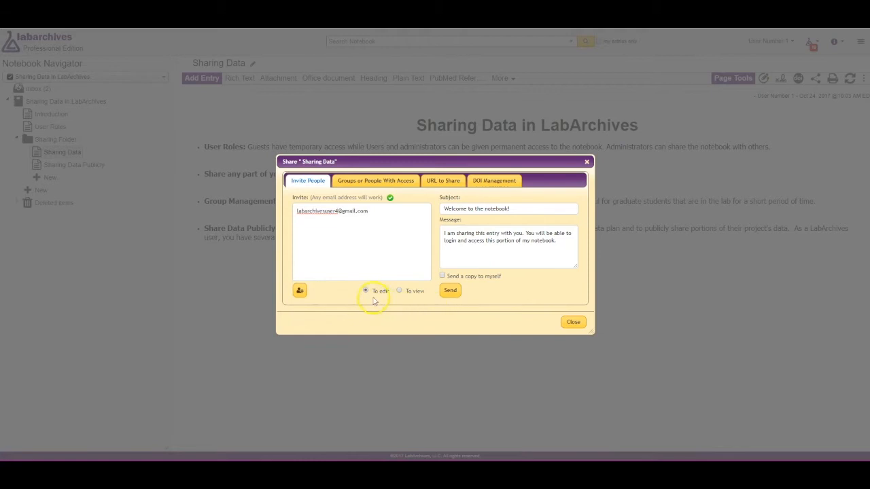
click(449, 292)
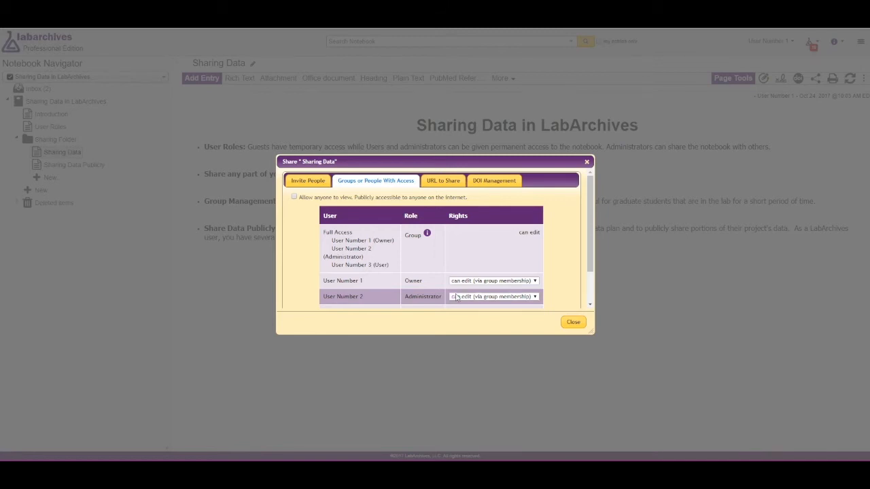
scroll(450, 298, down, 2)
click(384, 298)
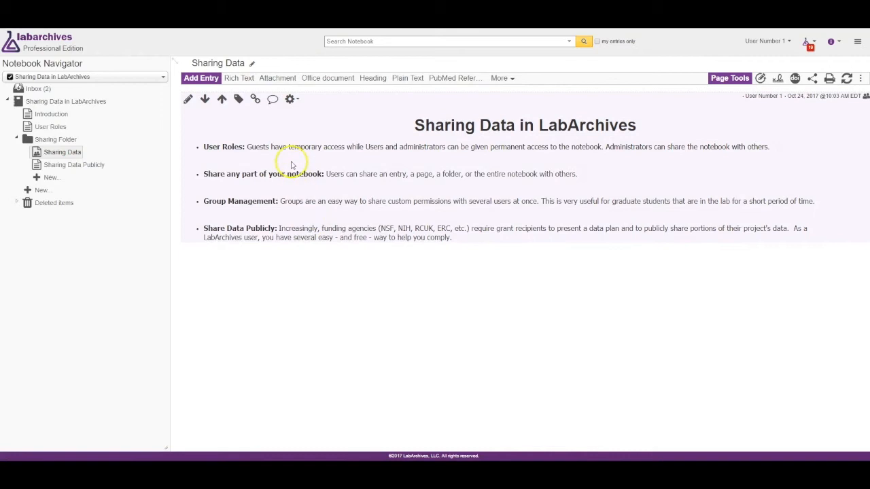
Step: Add a comment mentioning a colleague's e-mail that says the entry is shared and needs login, confirming the mention
click(273, 101)
click(290, 266)
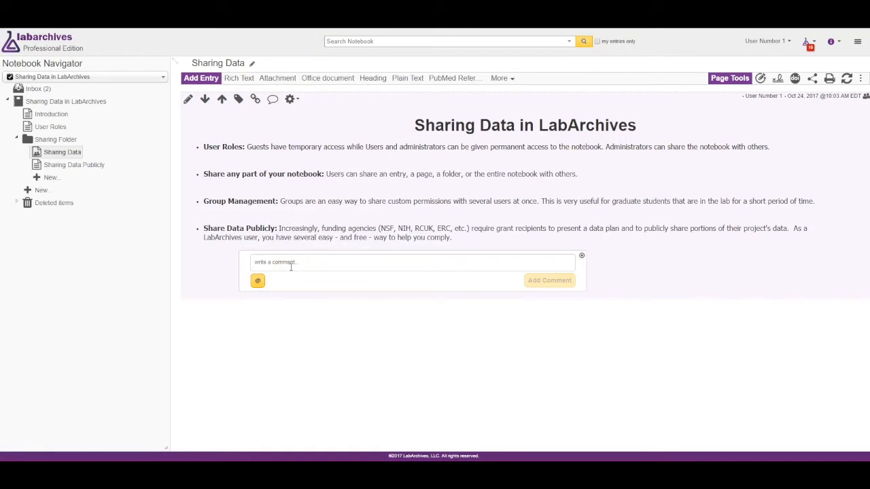
text(@)
click(573, 347)
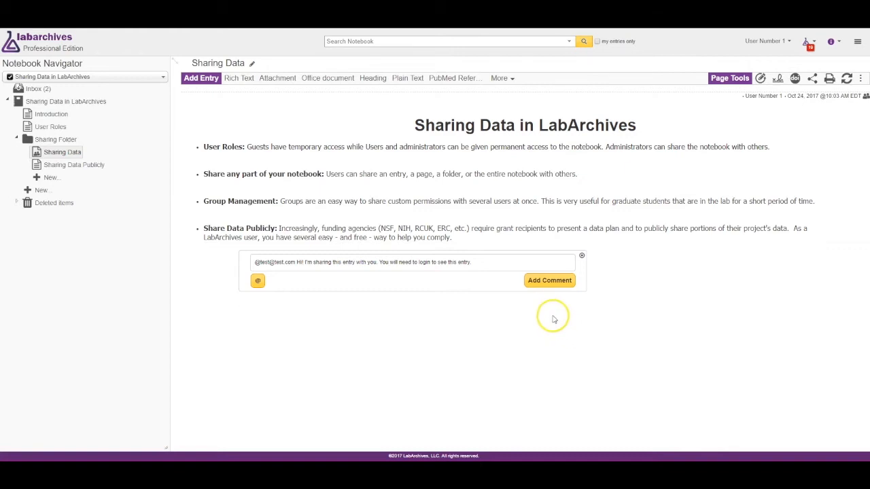
click(551, 281)
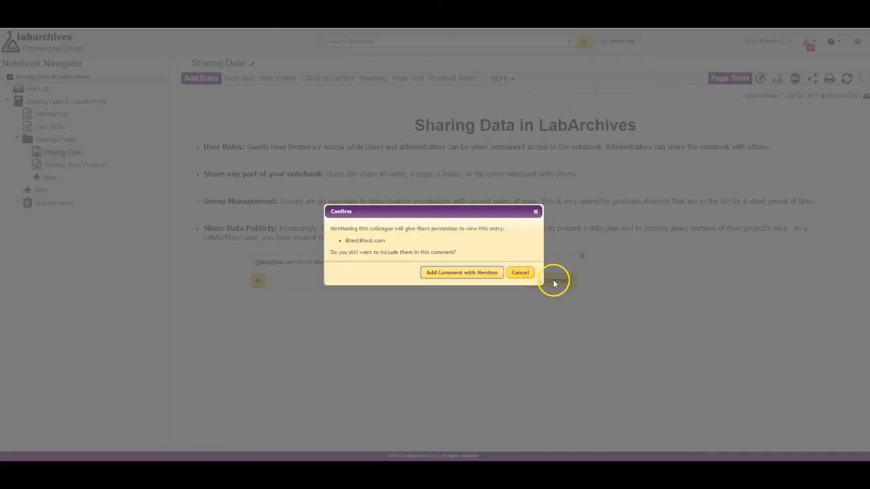
click(461, 273)
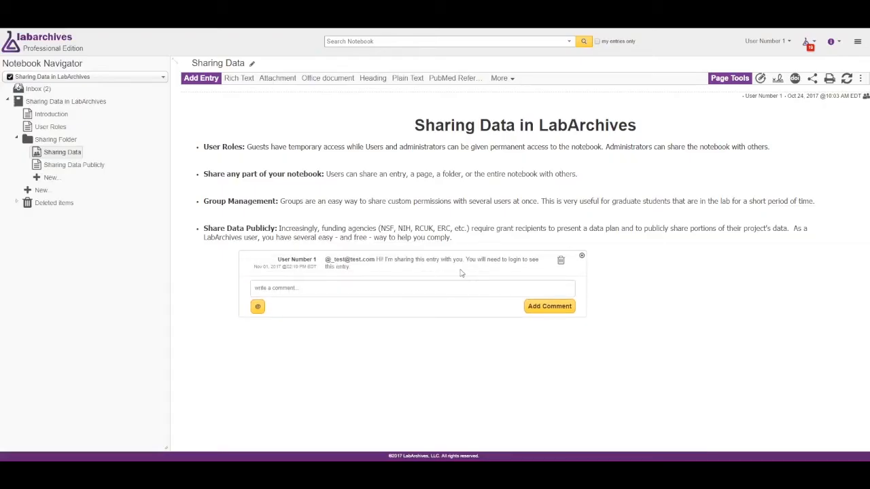
Step: Open the notebook settings and go to user management
click(628, 332)
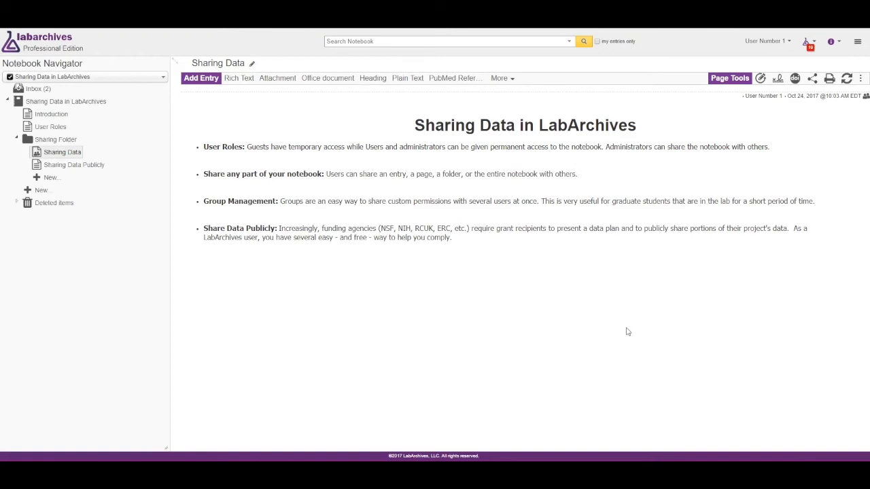
click(859, 42)
click(858, 123)
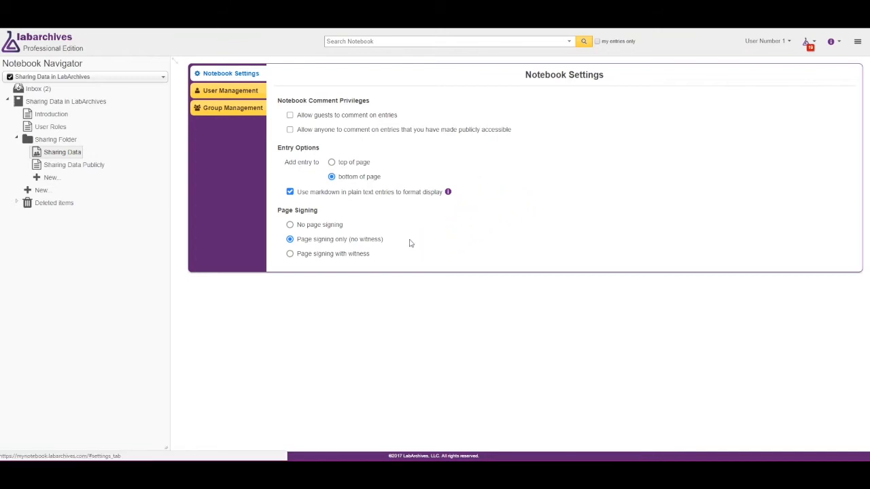
click(231, 91)
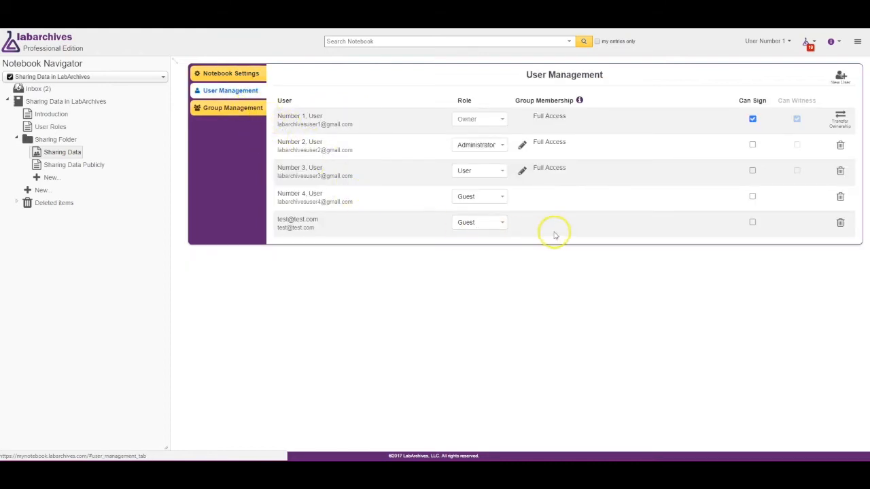
Step: Add a new user to the notebook by pasting their e-mail address
click(841, 77)
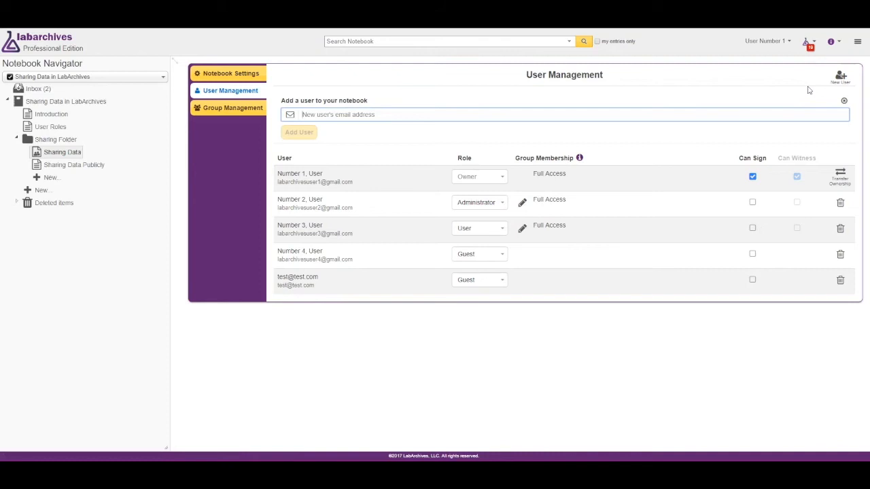
click(446, 117)
key(ctrl+v)
click(299, 133)
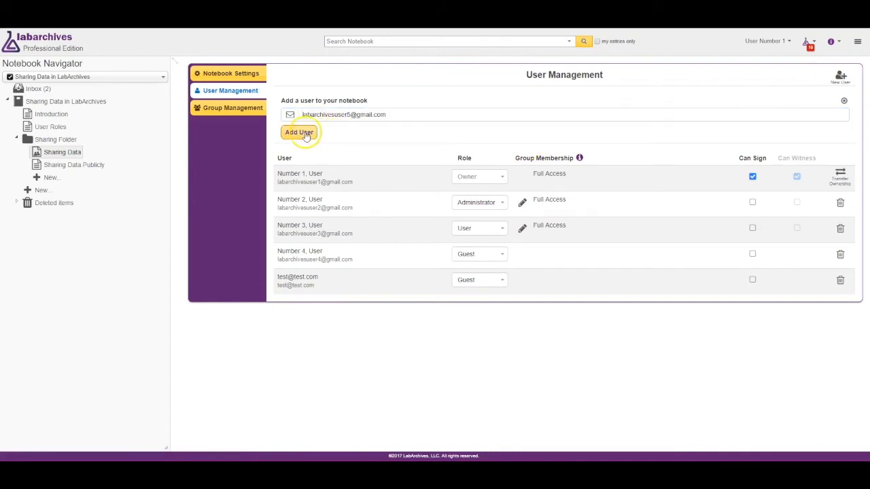
click(292, 134)
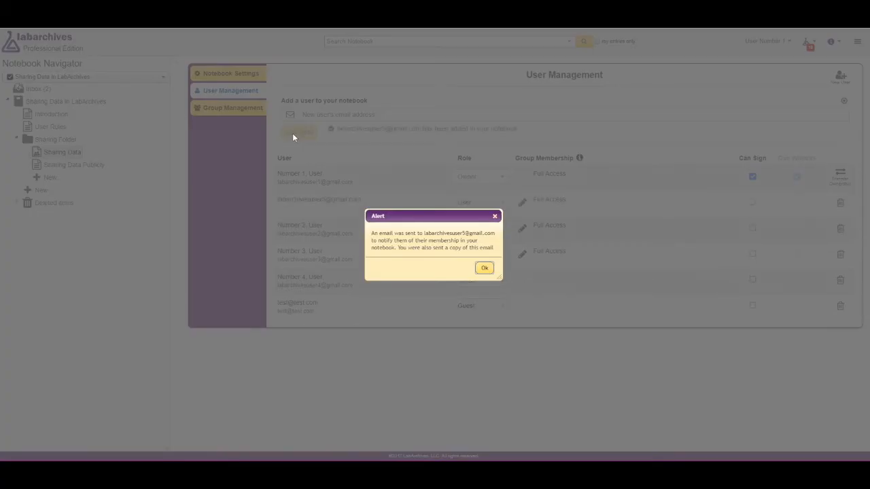
key(Return)
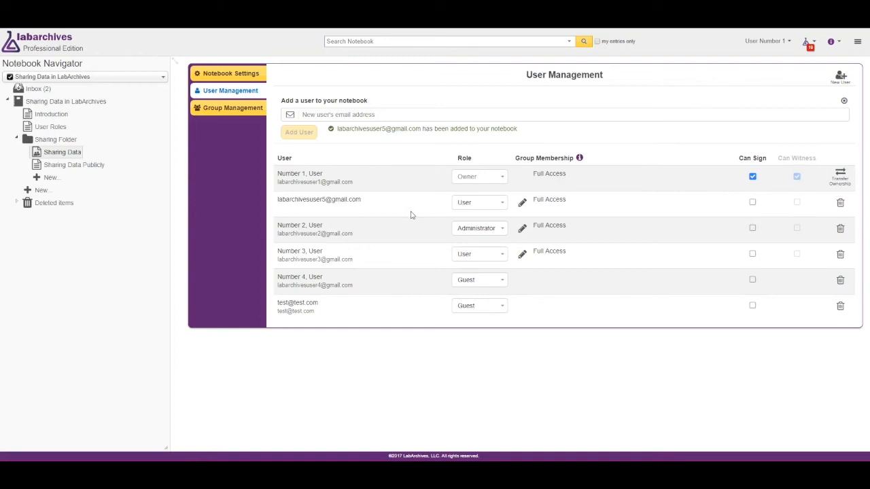
Step: Remove the newly added user from the notebook and confirm the removal
click(500, 204)
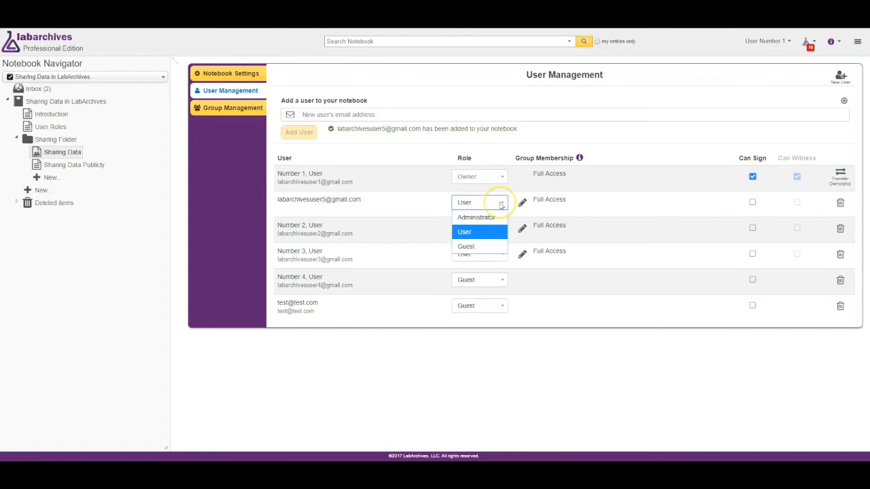
click(558, 204)
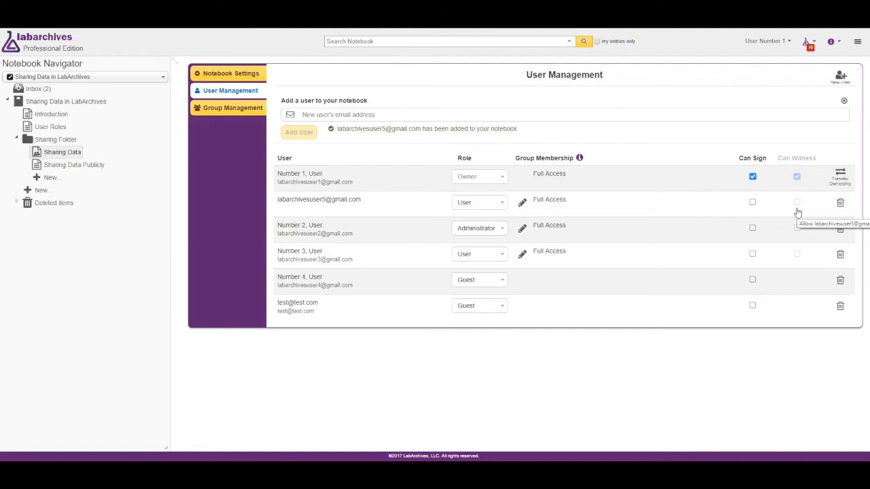
click(840, 203)
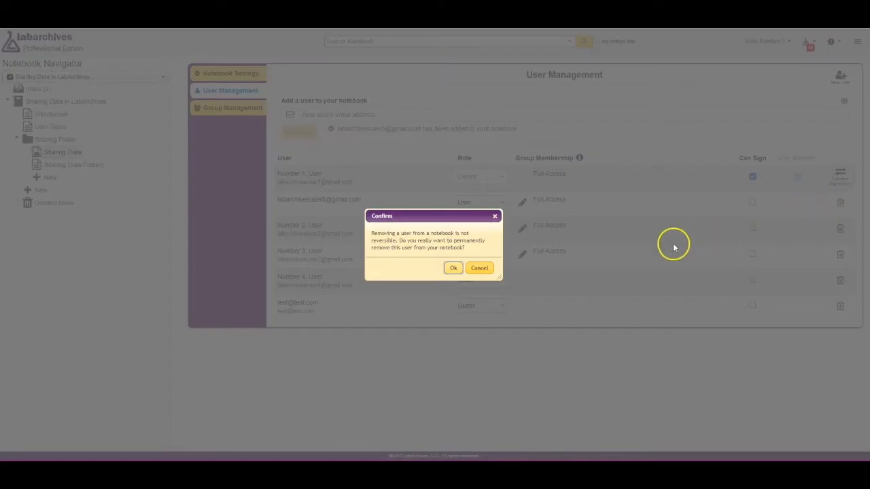
click(454, 267)
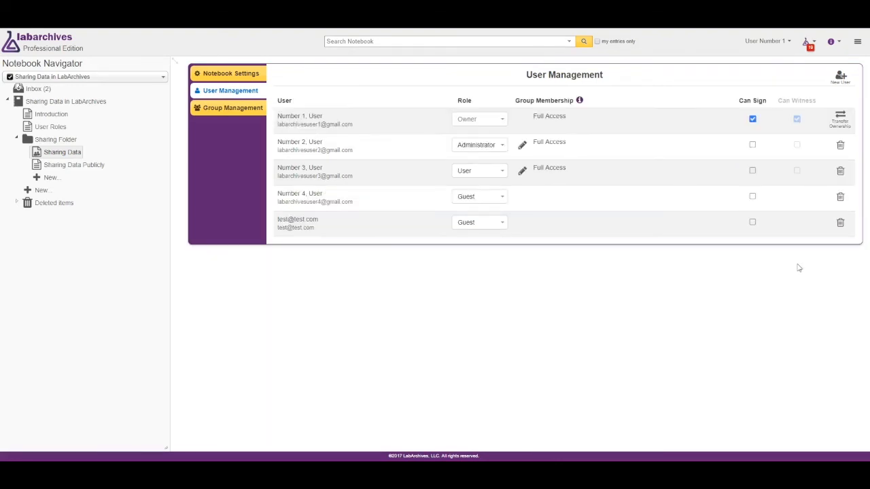
Step: Try to transfer notebook ownership, picking Number 2, User as the new owner
click(841, 123)
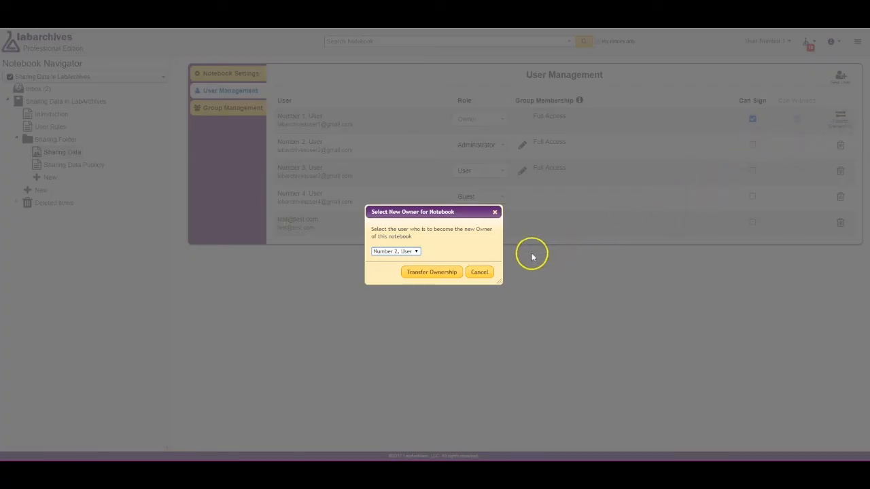
click(415, 251)
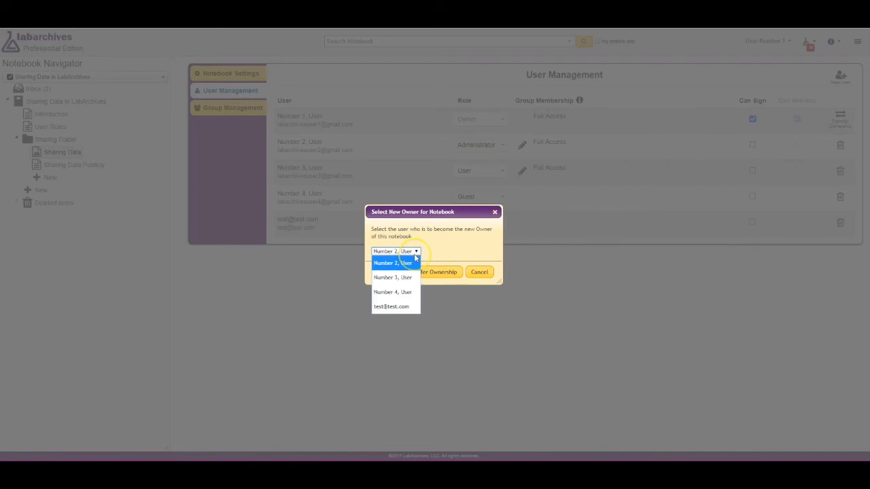
click(415, 256)
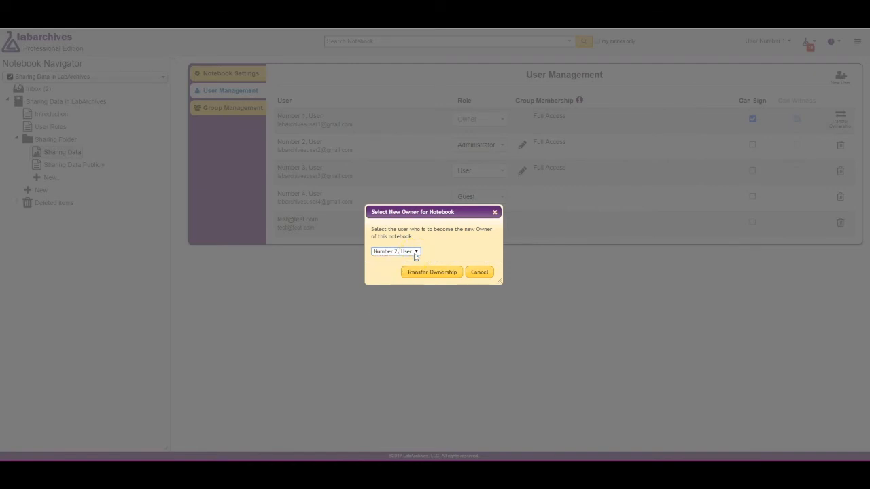
click(419, 276)
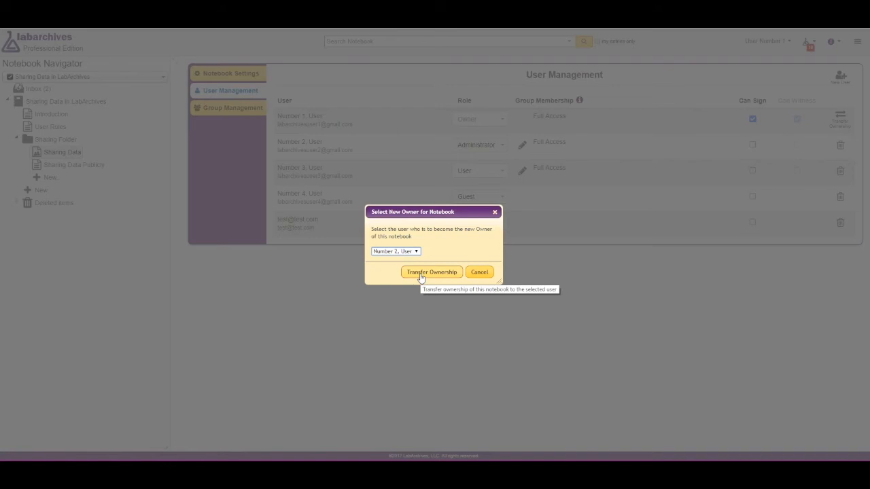
click(431, 261)
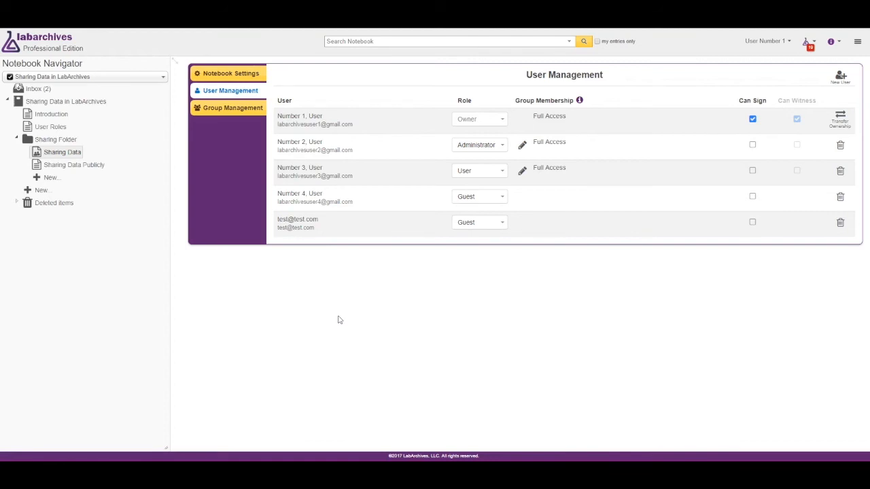
Step: Create a group named Graduate Students described as 'All Grad Students in the lab'
click(227, 108)
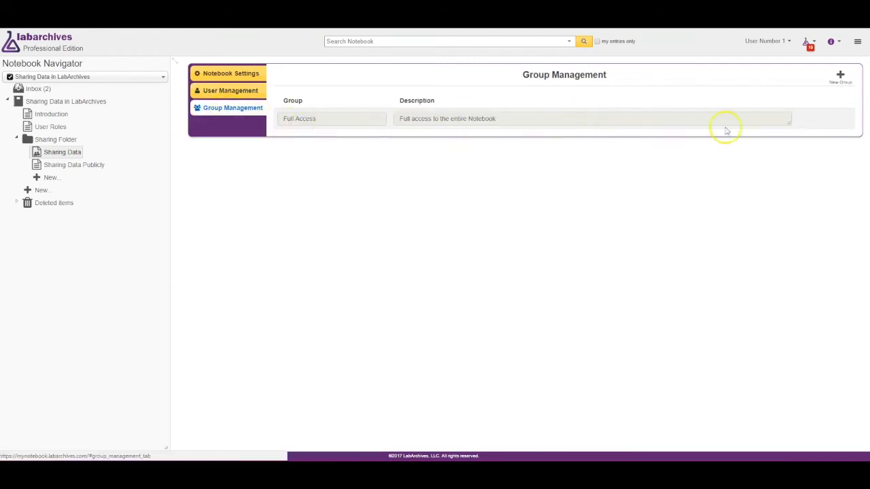
click(840, 77)
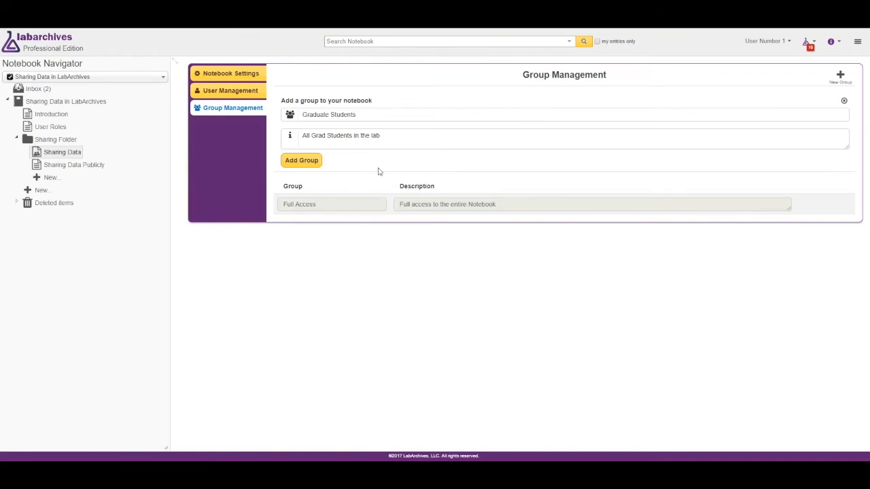
click(307, 164)
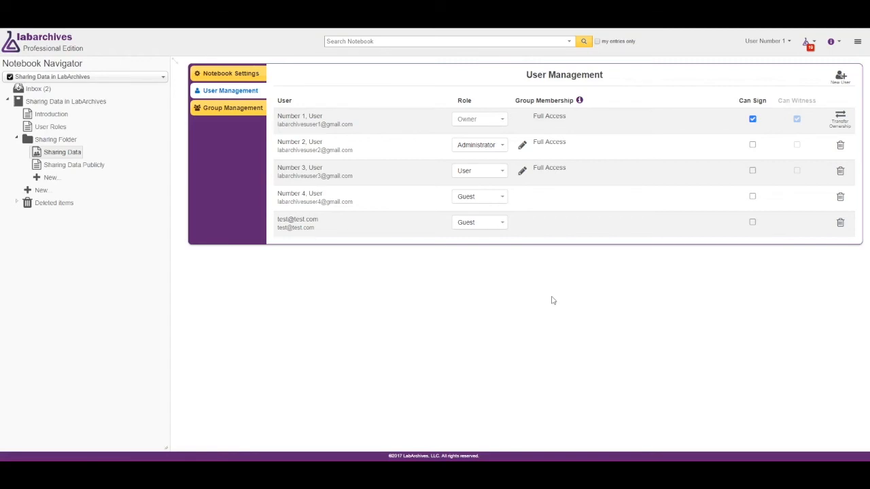
Step: Move Number 3, User from the Full Access group into the Graduate Students group
click(521, 172)
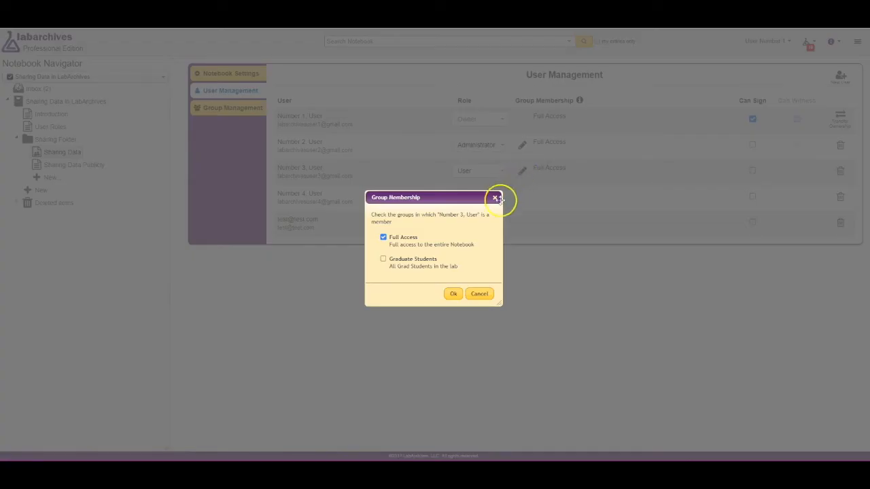
click(416, 261)
click(412, 243)
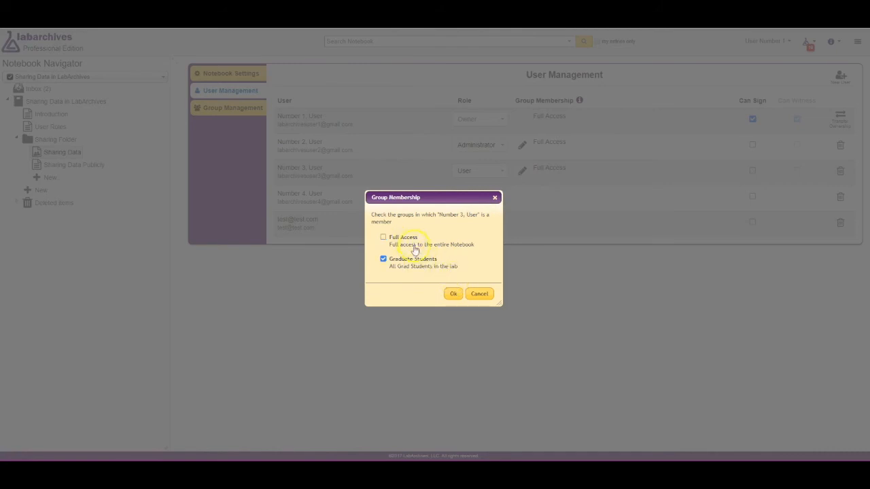
click(454, 296)
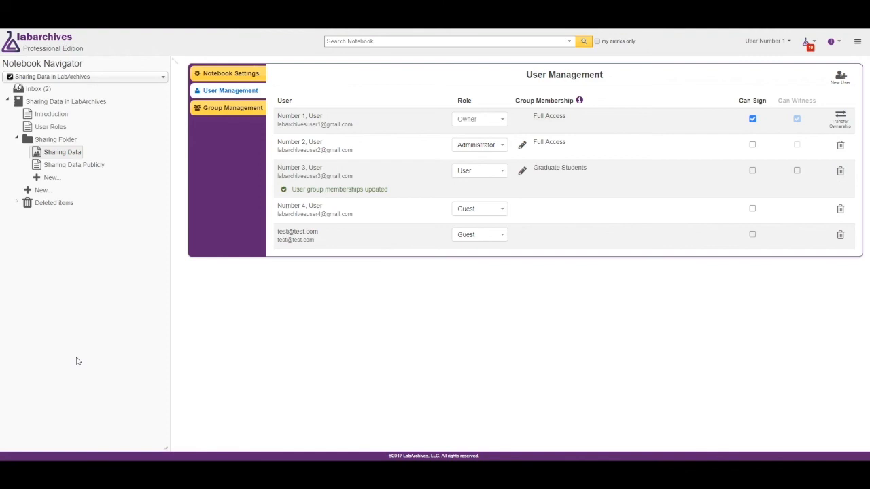
Step: Set the Graduate Students group's permission on the Sharing Folder to can view
right_click(59, 140)
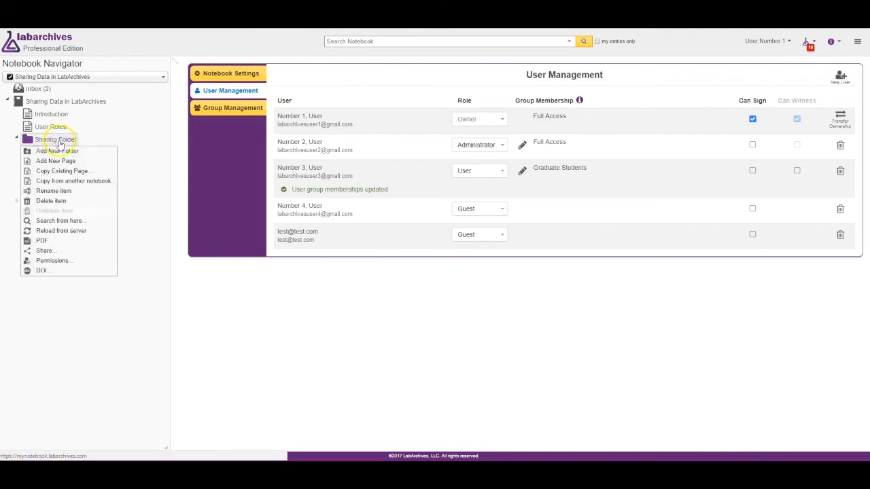
click(92, 262)
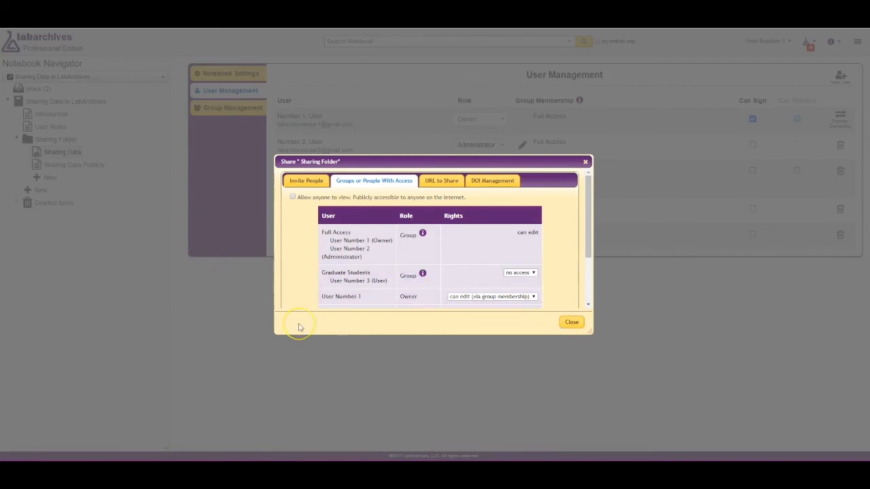
click(532, 272)
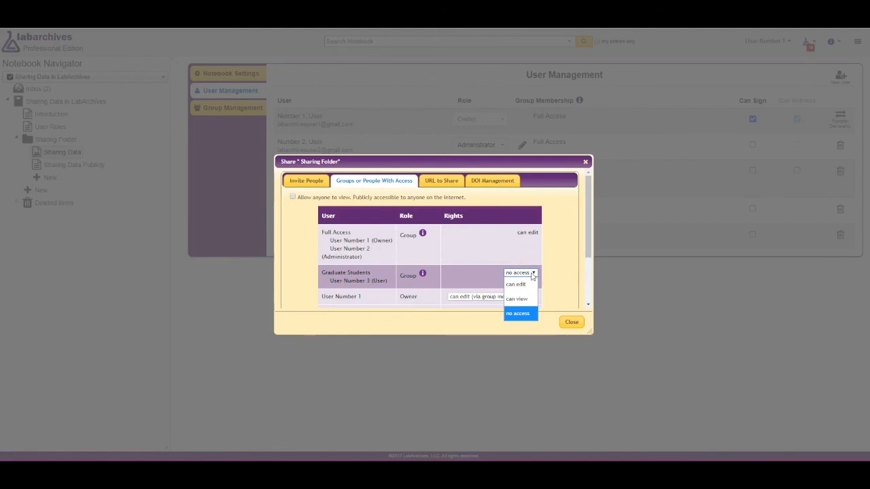
click(530, 302)
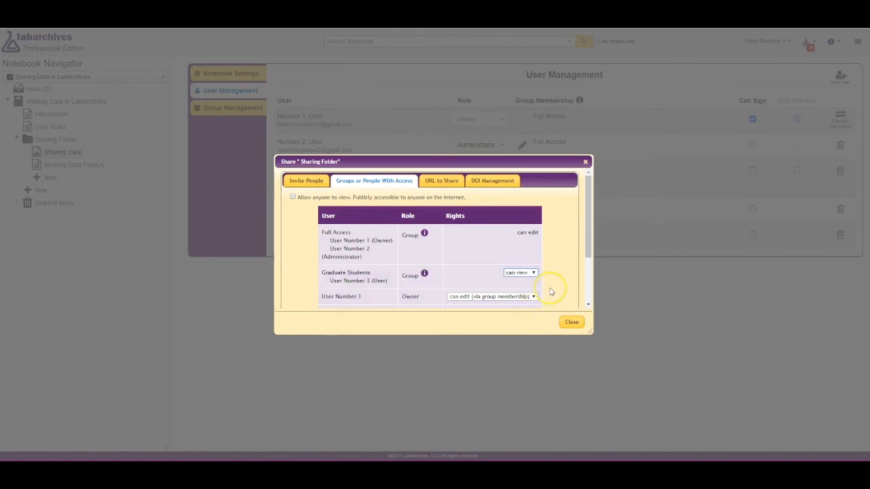
scroll(547, 295, down, 1)
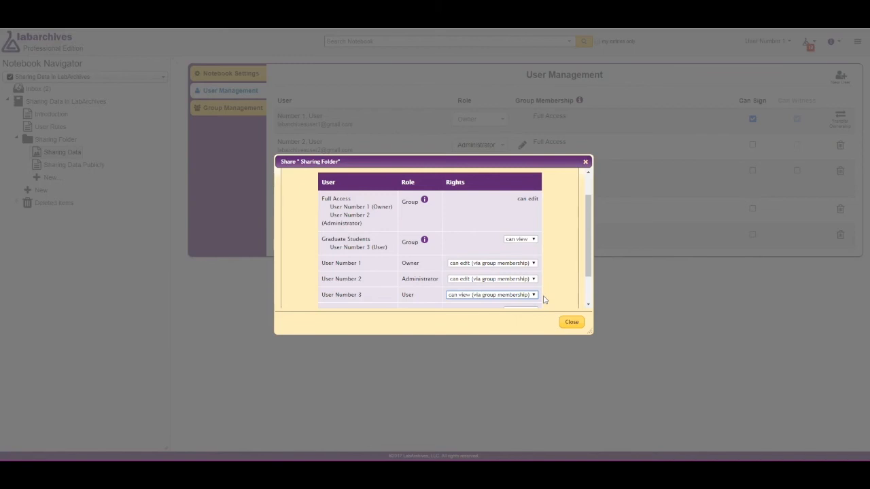
click(533, 295)
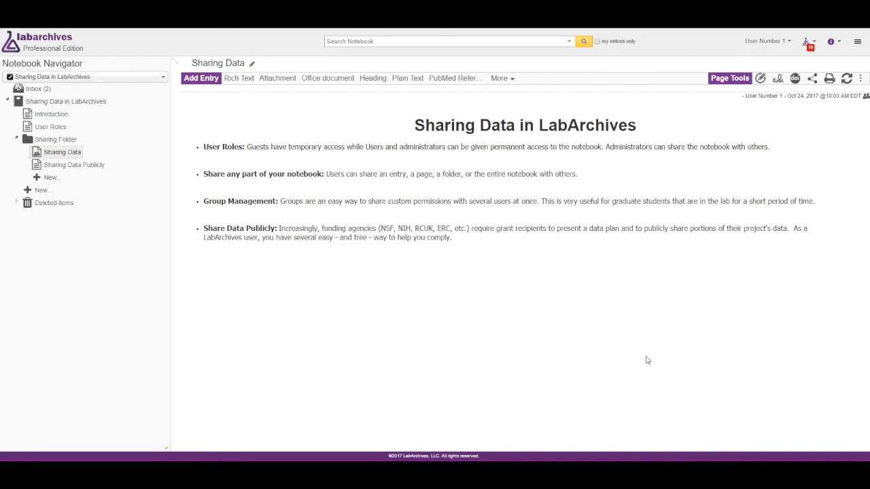
Step: Open the account administrator tool through Manage My Account
click(766, 42)
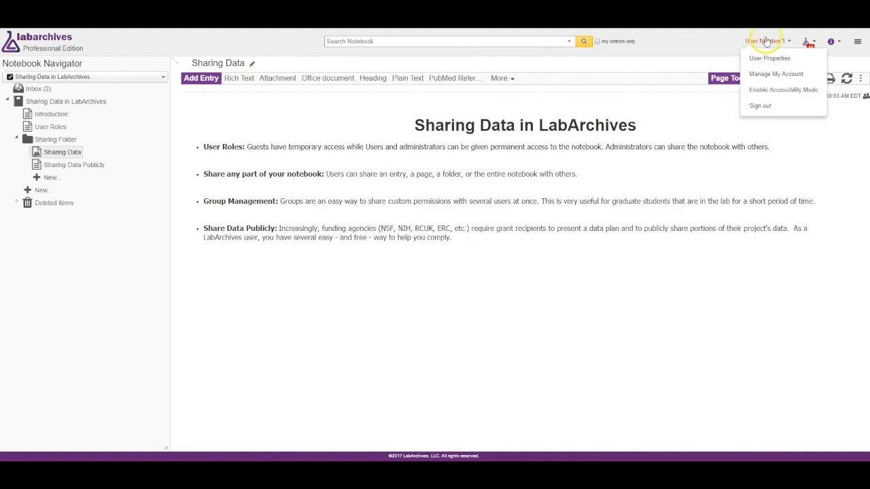
click(780, 76)
click(583, 392)
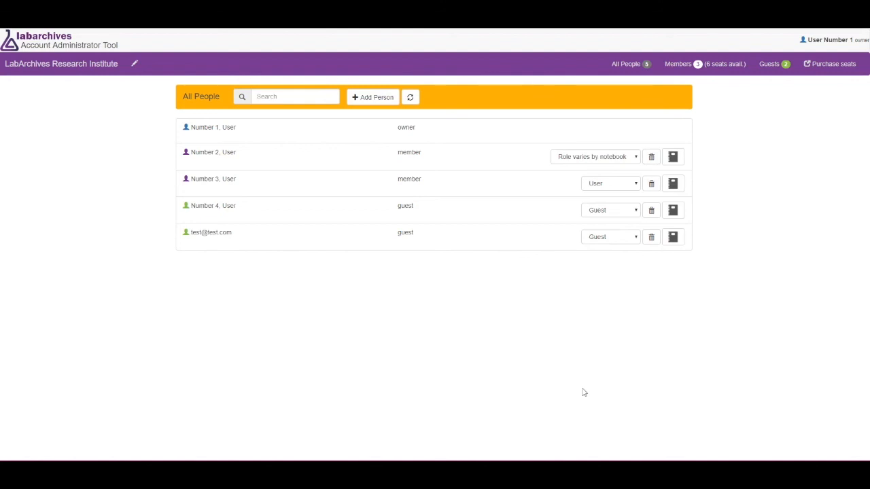
click(684, 314)
Step: Add a person by the new user's e-mail with the User role to the Adding Data to your Lab Notebook, LabArchives Inbox and Research Notes notebooks
click(374, 99)
click(354, 136)
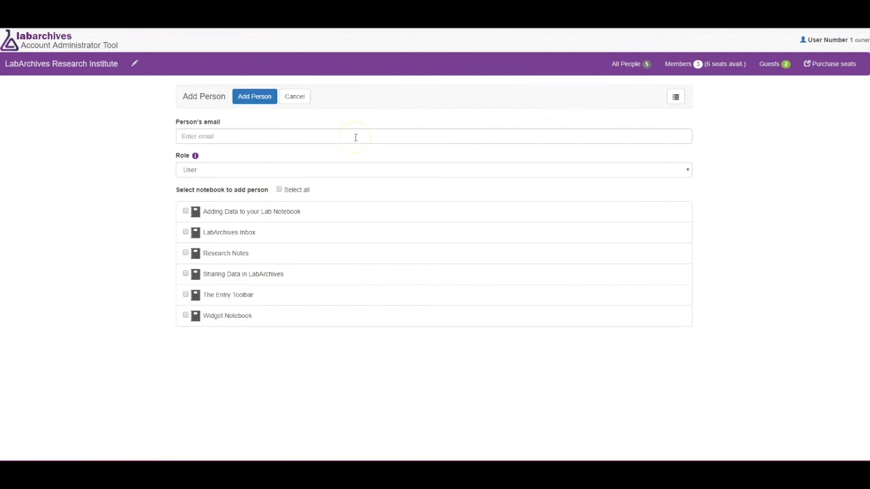
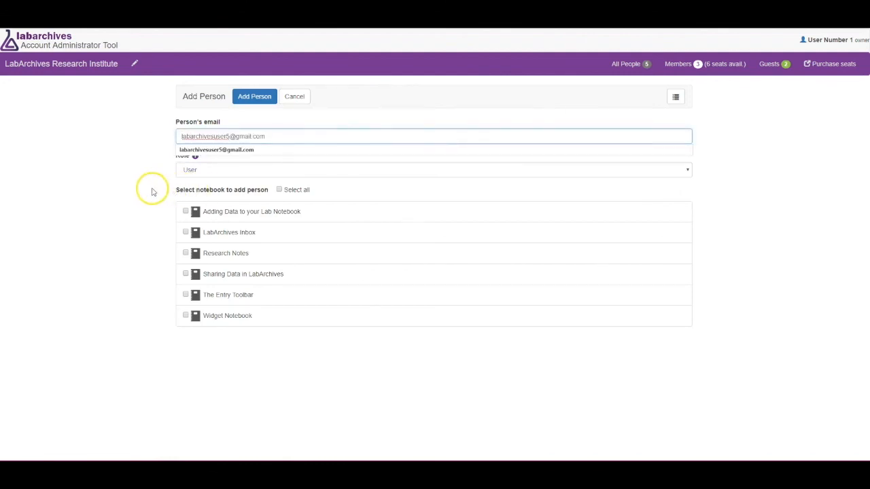
click(151, 191)
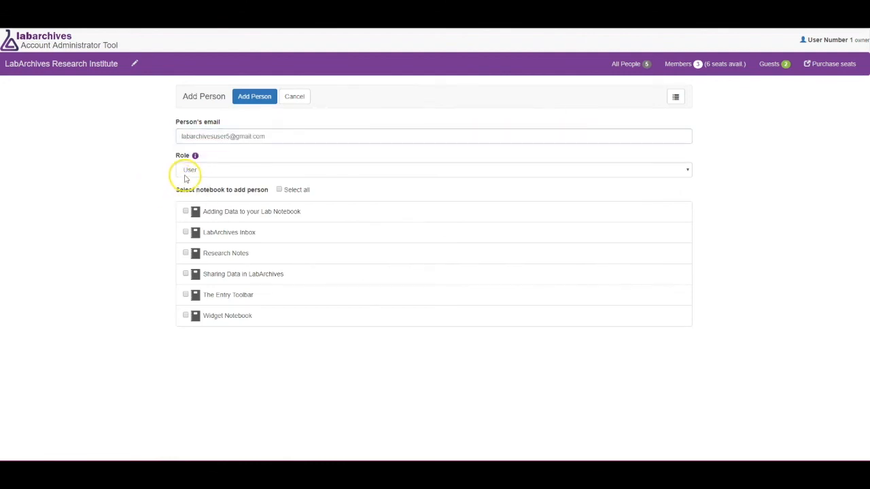
click(185, 212)
click(186, 232)
click(186, 253)
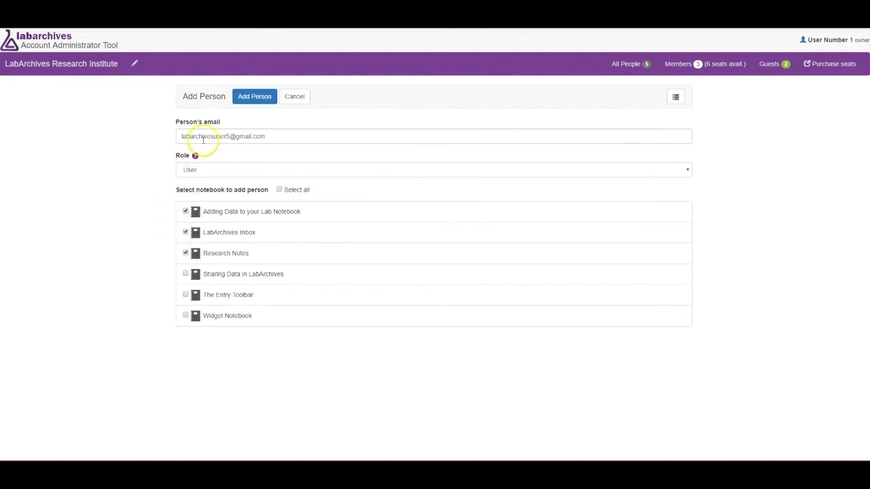
click(253, 99)
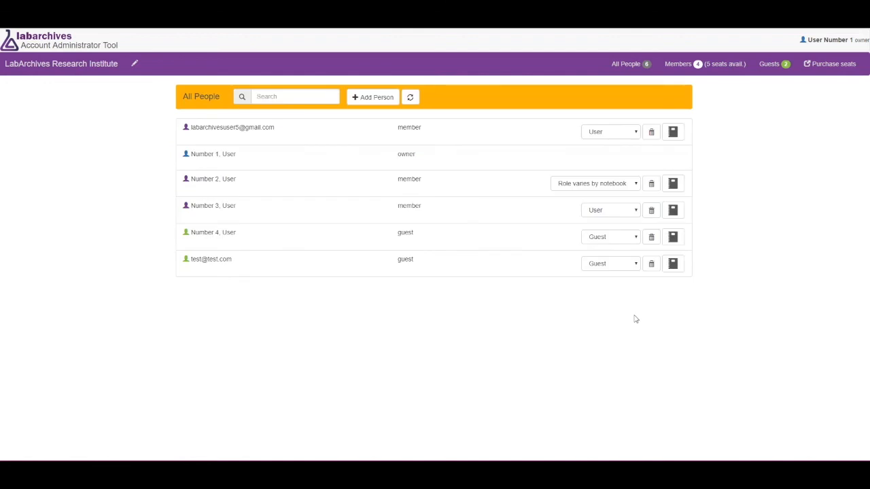
click(624, 266)
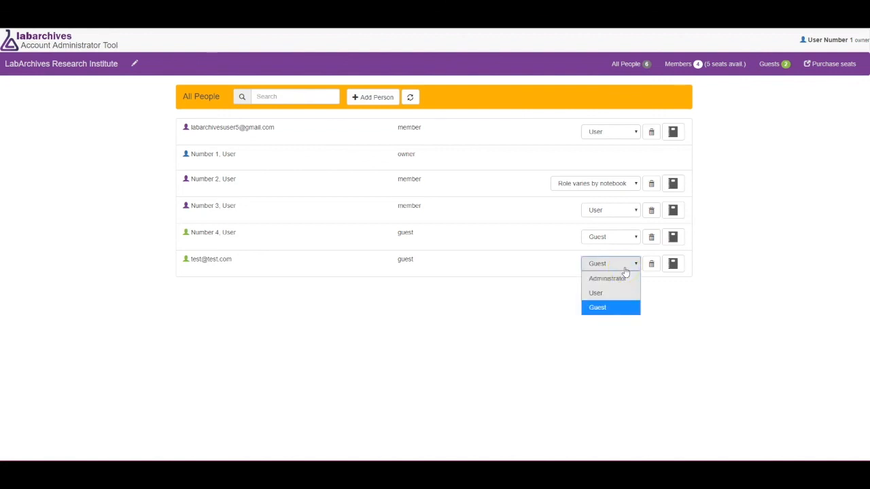
click(625, 267)
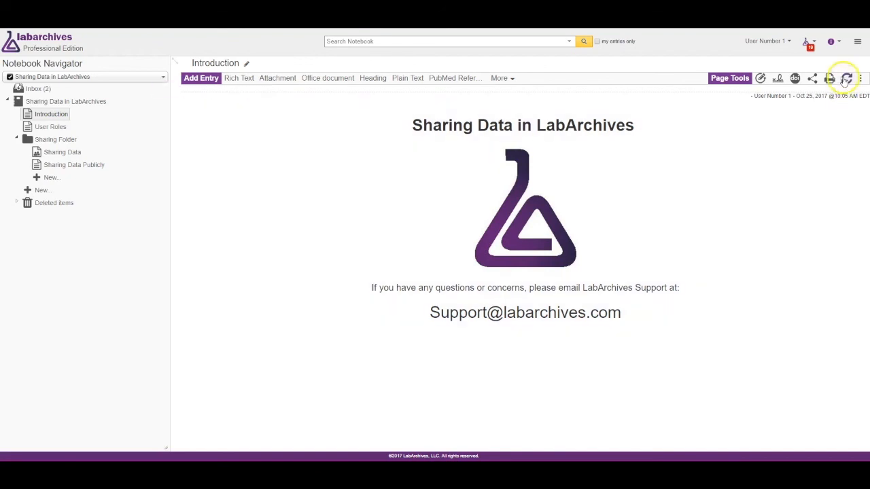
click(837, 42)
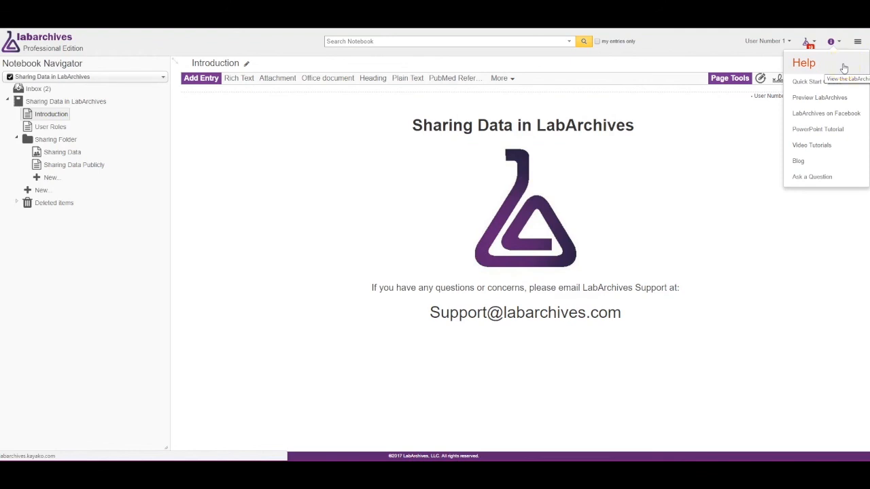
click(748, 399)
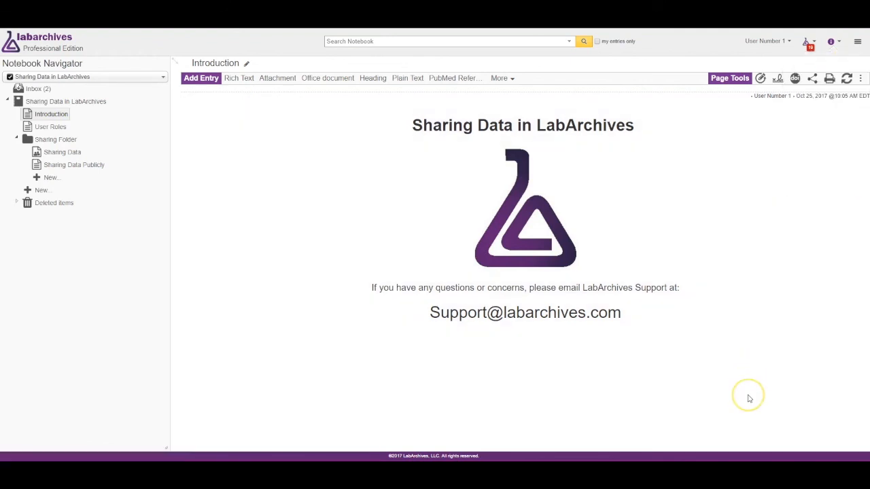